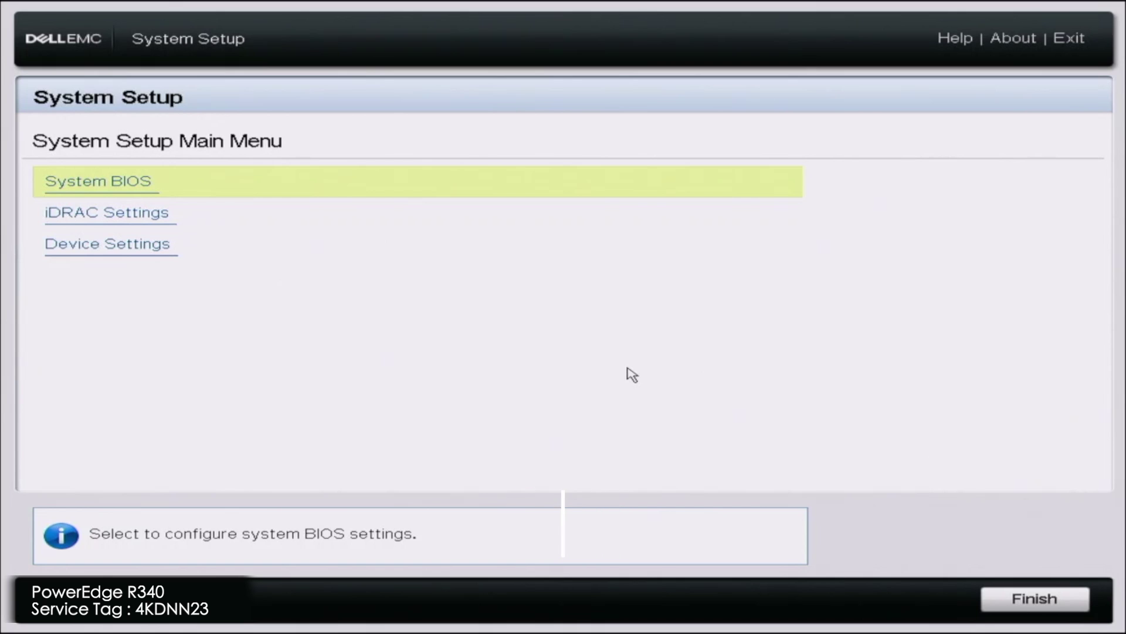
key("Down")
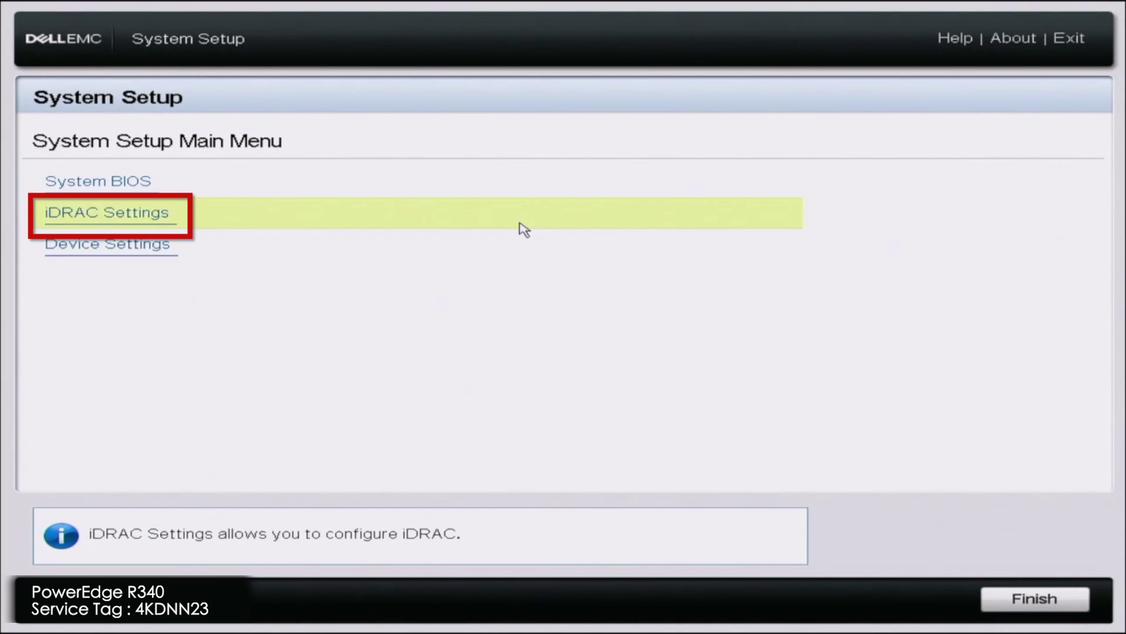
key("Return")
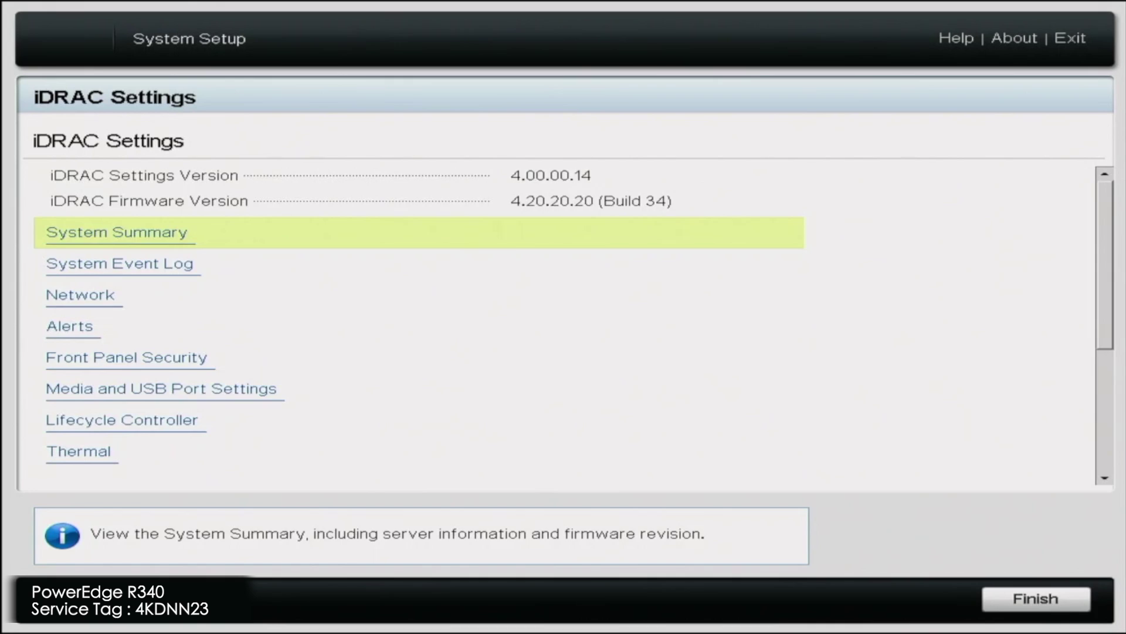
key("Return")
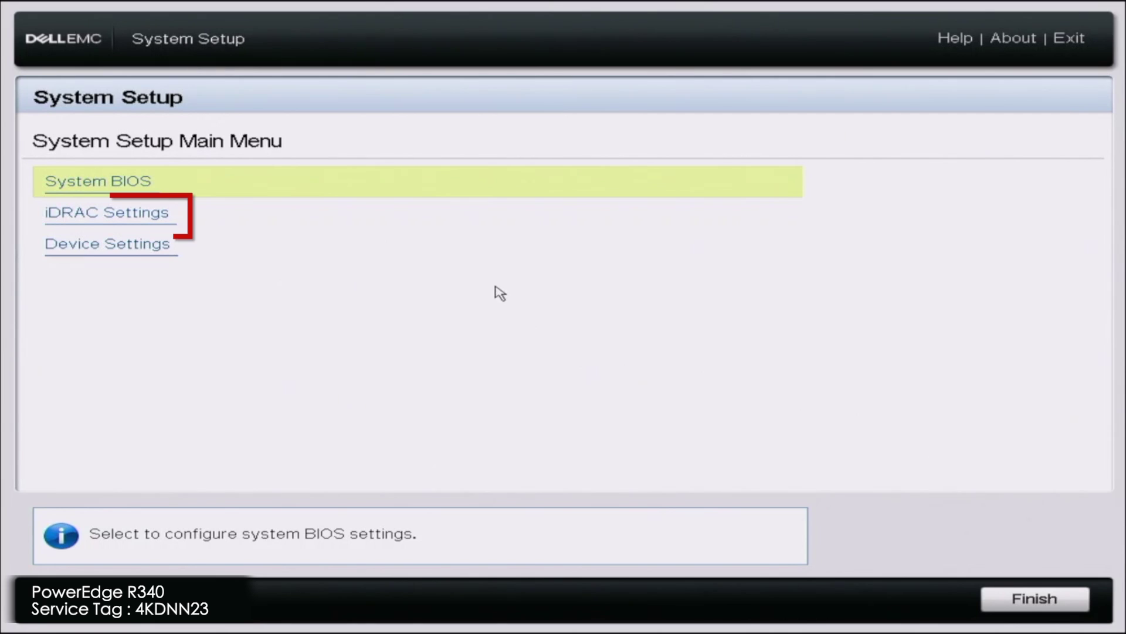
In iDRAC Settings > Network, set IPv4 Enable DHCP to Enabled and select the preferred DNS field.
left_click(520, 223)
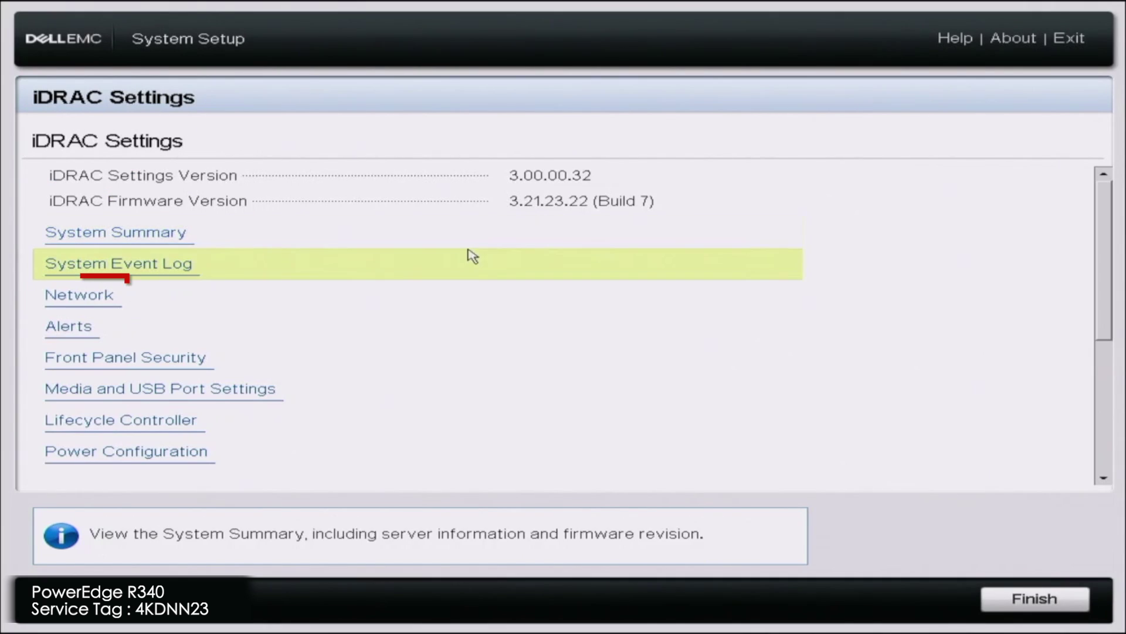
left_click(240, 300)
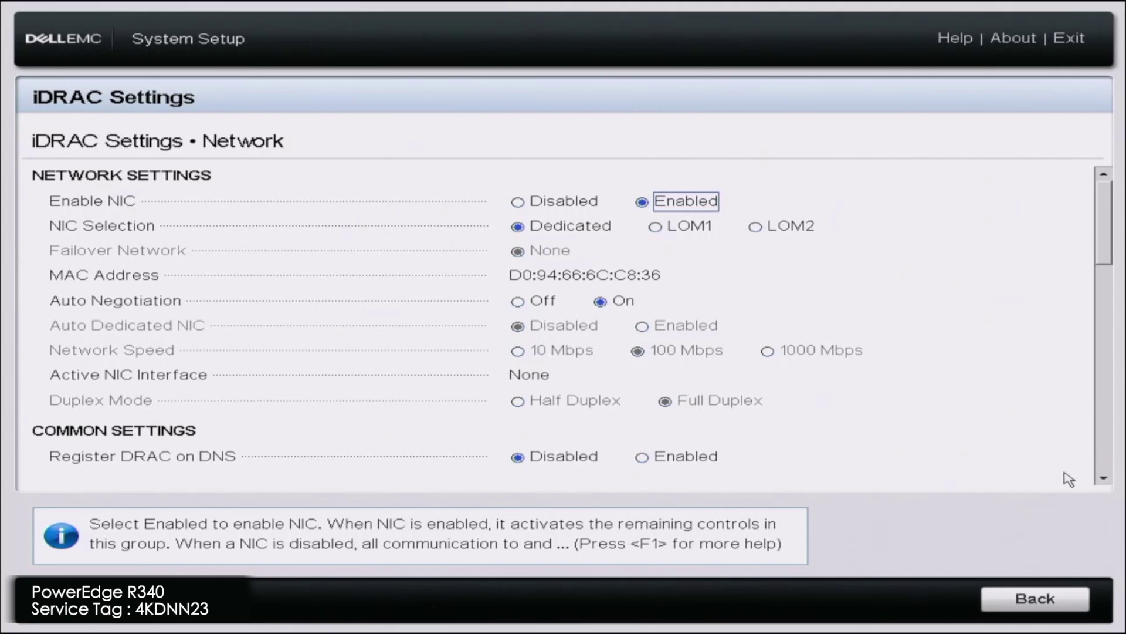
left_click(1103, 478)
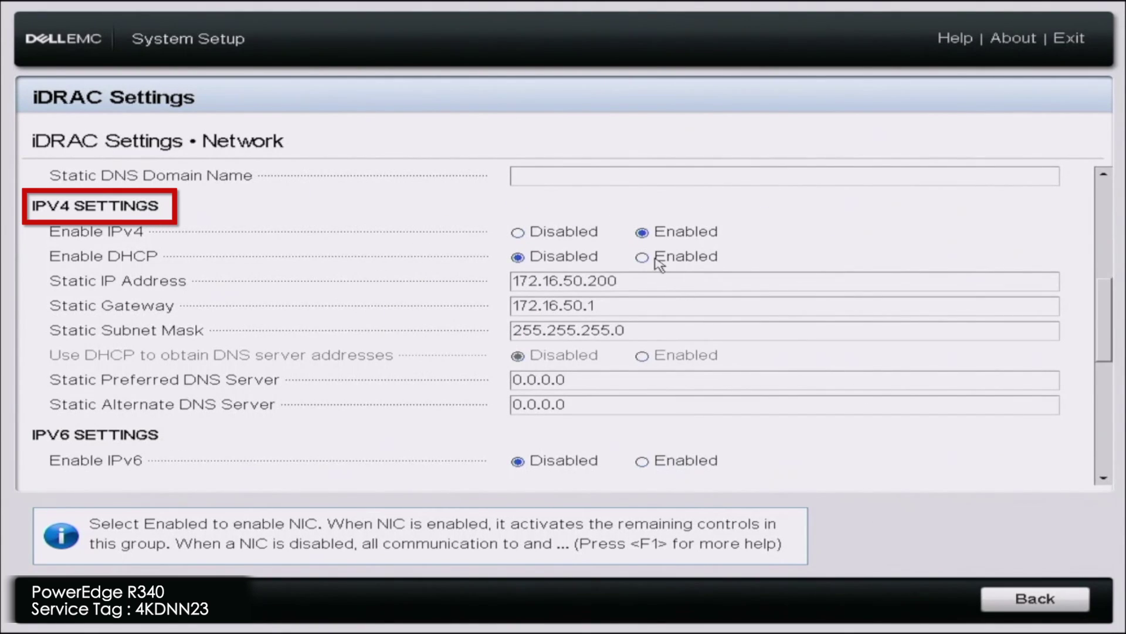
left_click(650, 259)
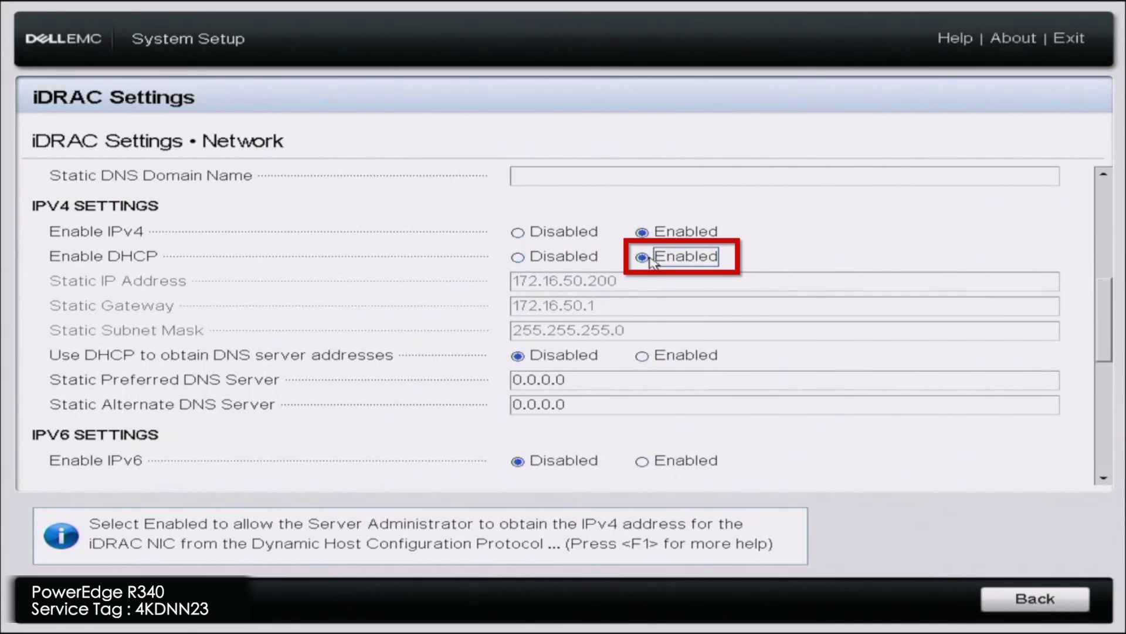
left_click(625, 382)
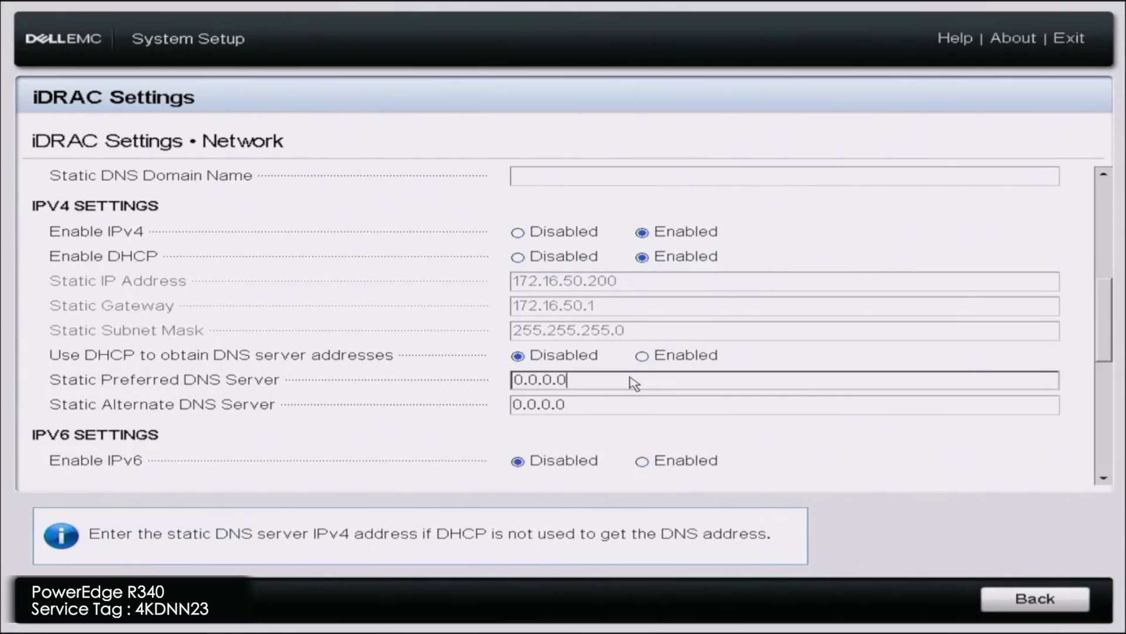
Set the preferred DNS server to 8.8.8.8 and the alternate to 8.8.4.4.
key("BackSpace")
key("BackSpace")
key("BackSpace")
key("BackSpace")
key("BackSpace")
key("BackSpace")
key("BackSpace")
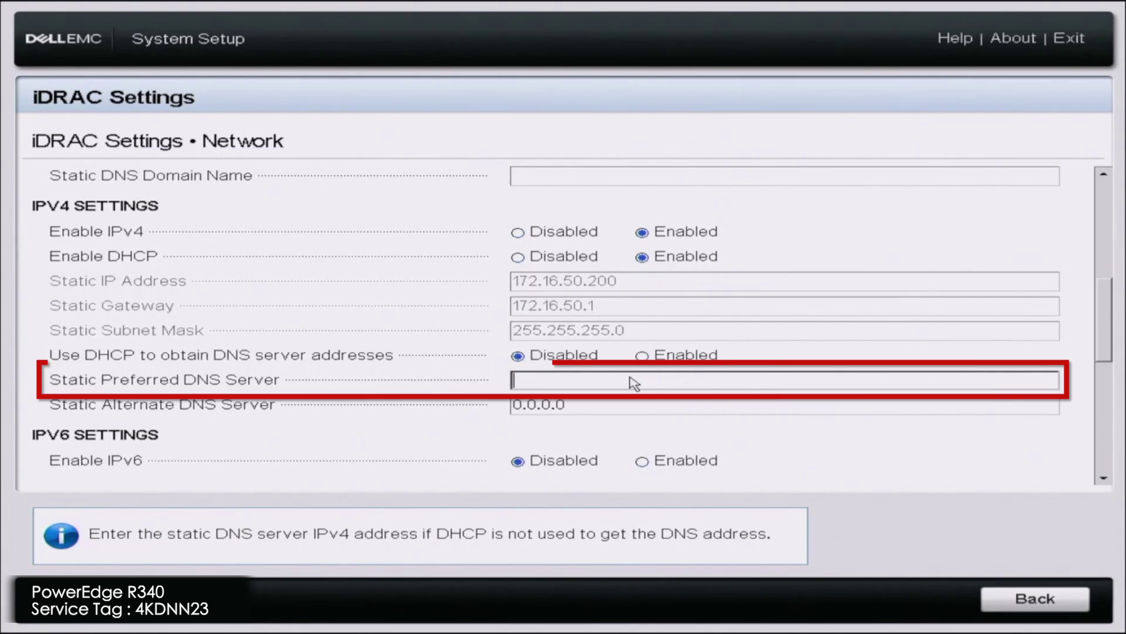
type("8.8.8.8")
key("Tab")
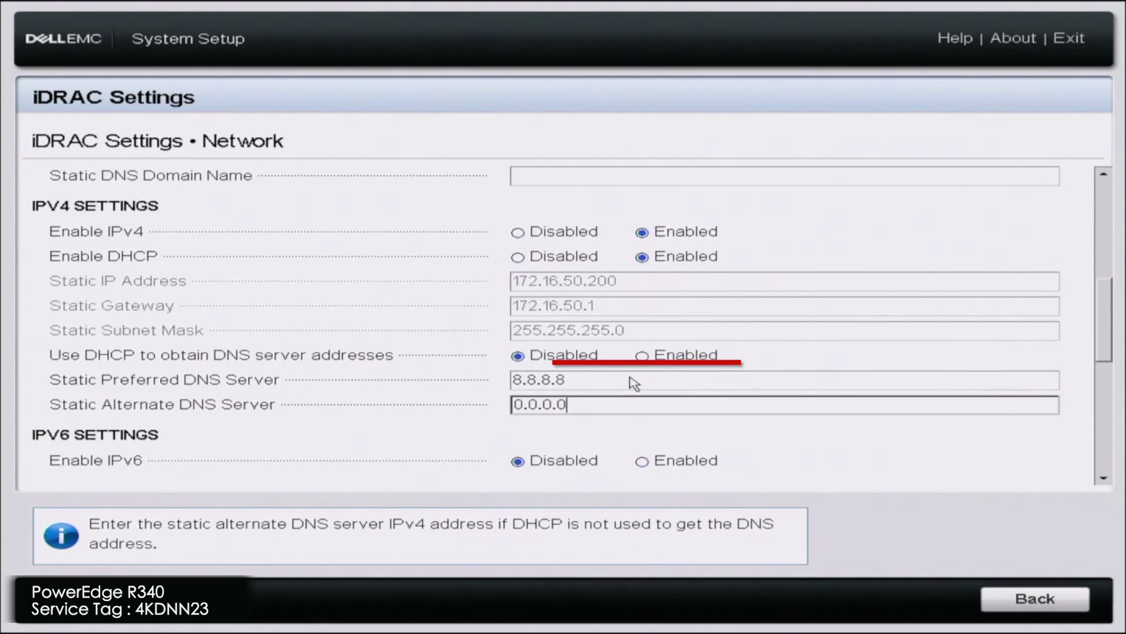
key("BackSpace")
key("BackSpace")
key("BackSpace")
key("BackSpace")
key("BackSpace")
key("BackSpace")
key("BackSpace")
type("8.8.4.4")
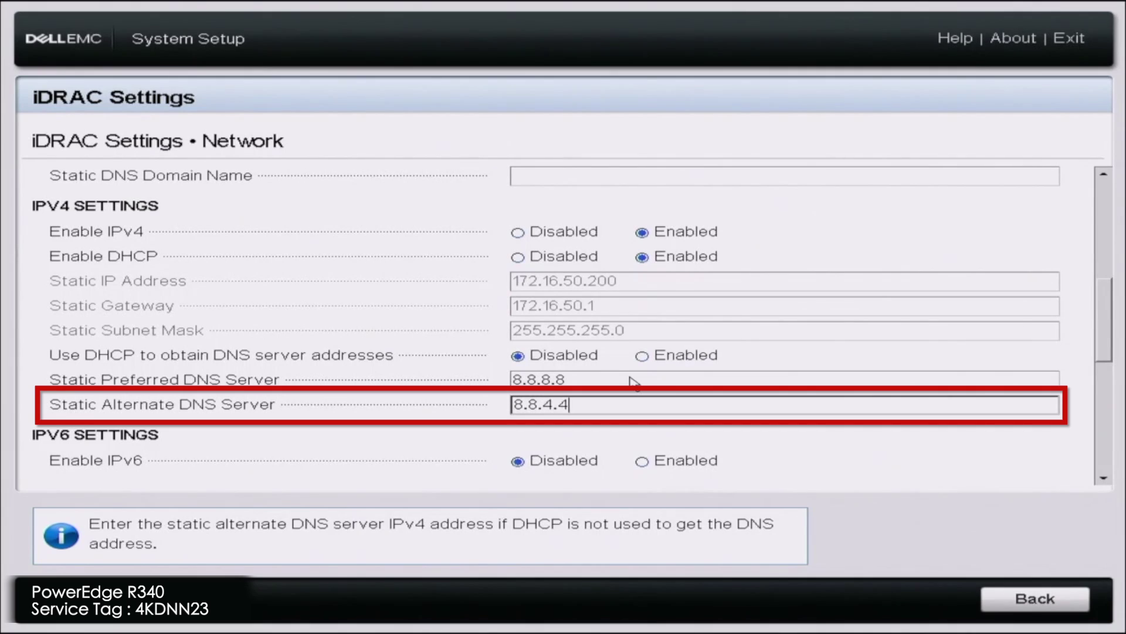
key("Tab")
key("Tab")
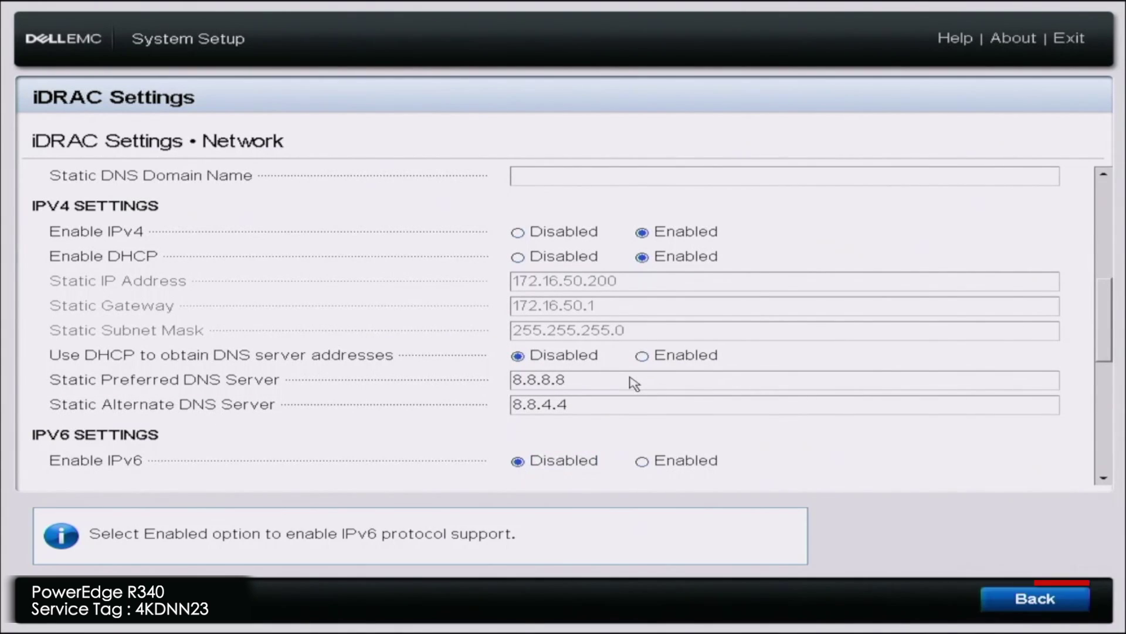
Save the changed iDRAC network settings and return to the System Setup Main Menu.
key("Return")
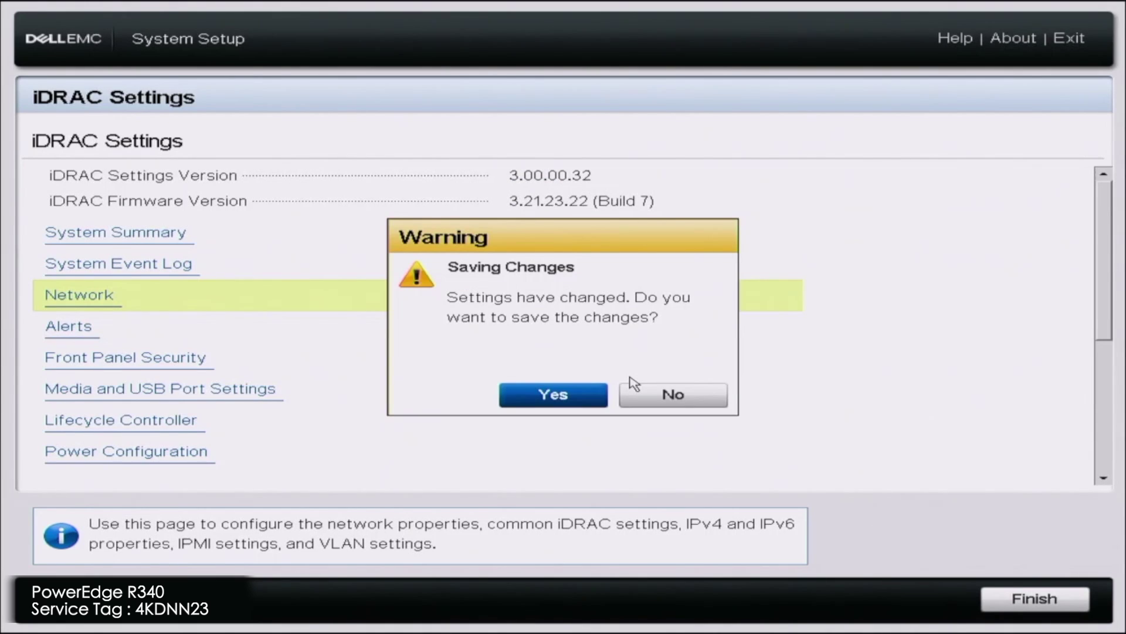
key("Return")
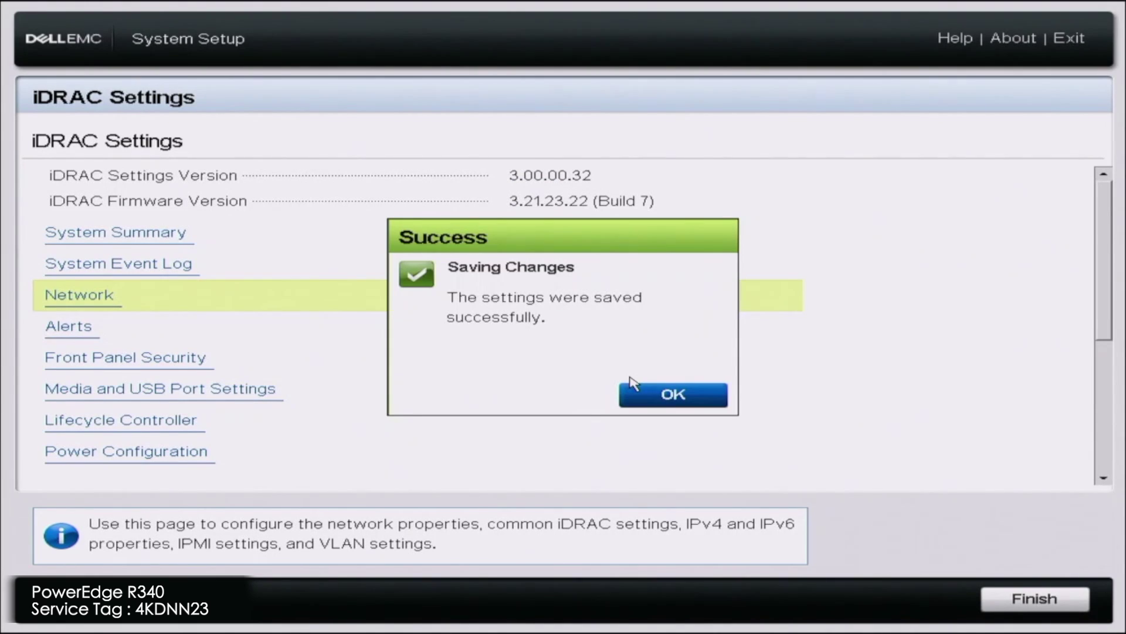
key("Return")
key("Escape")
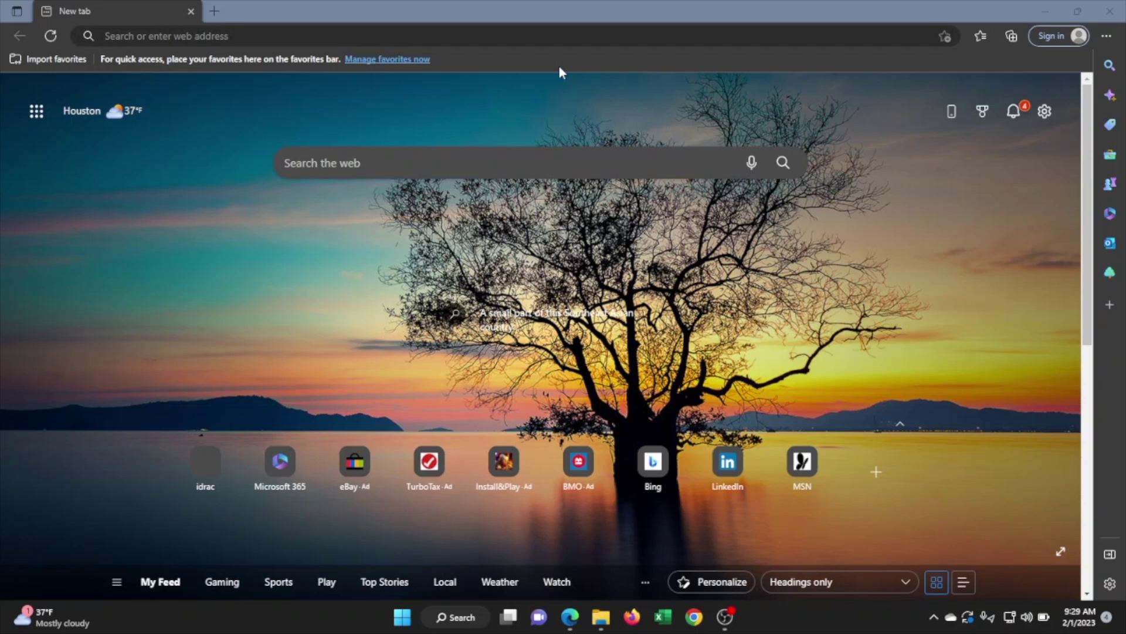
Go to 172.16.50.133 in Edge to load the iDRAC9 login page.
left_click(541, 39)
type("172.16.50")
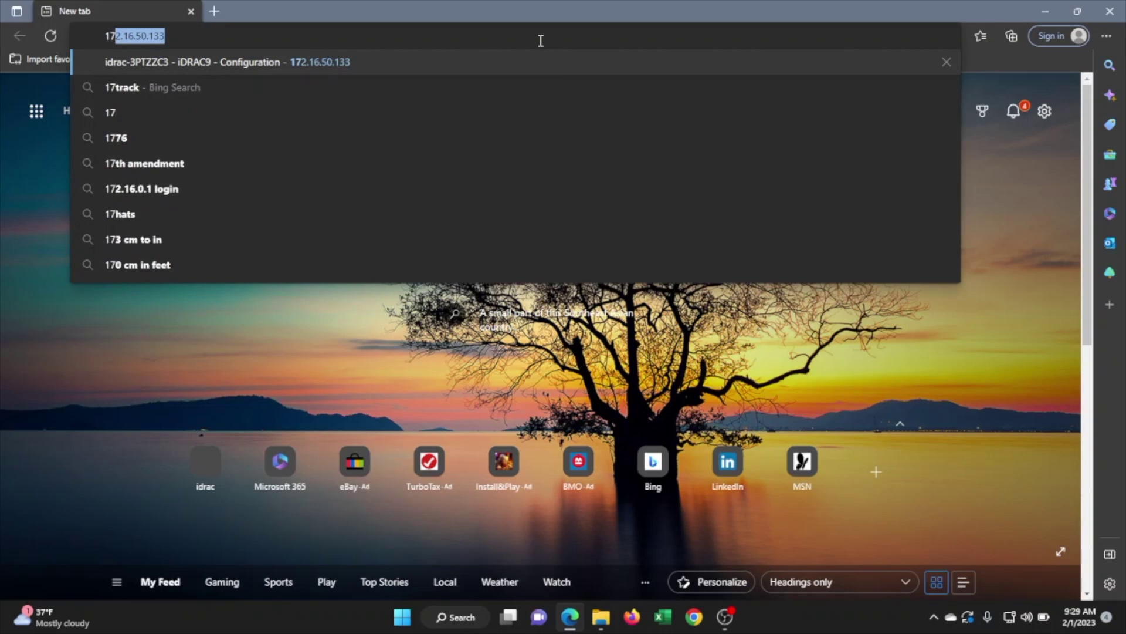
type(".133")
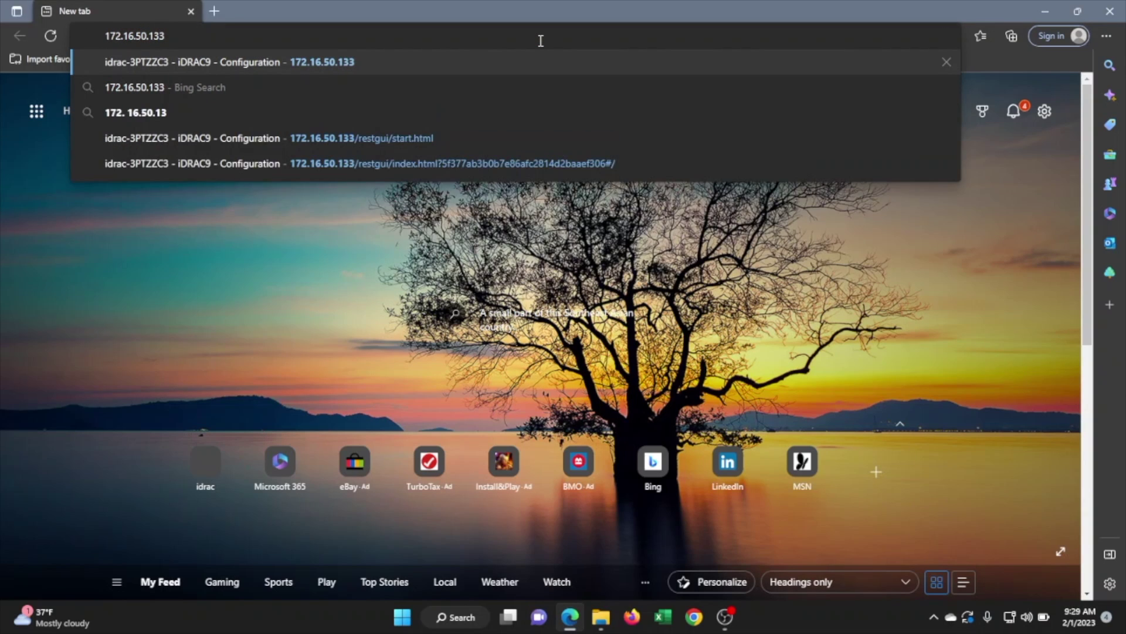
key("Return")
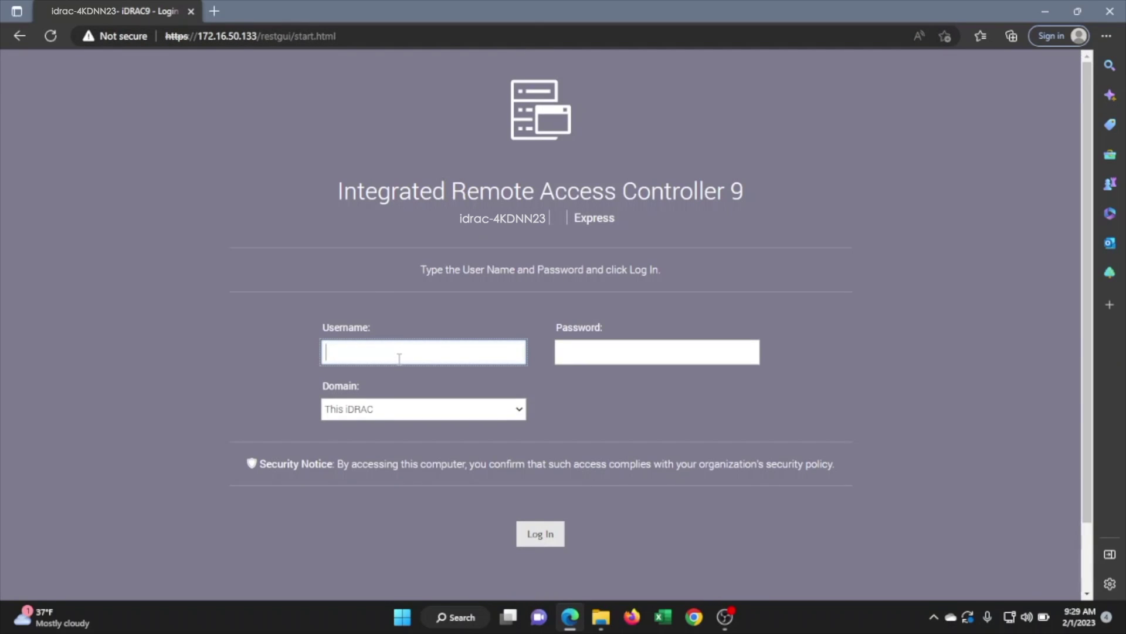
Sign in to iDRAC9 as root with the default password.
type("r")
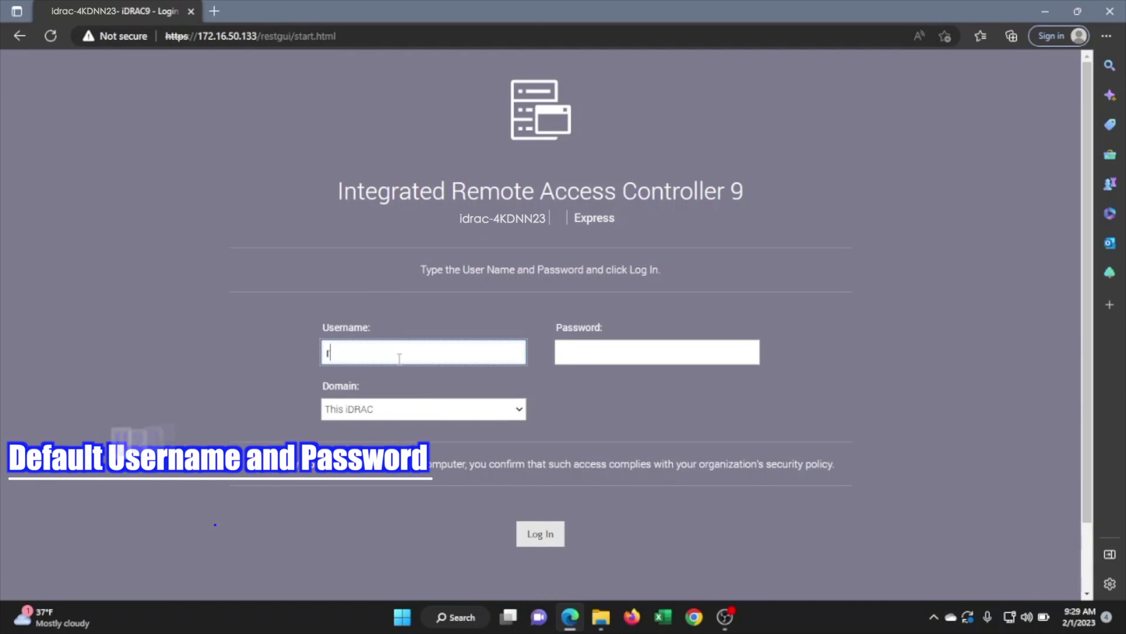
type("oot")
key("Tab")
type("c")
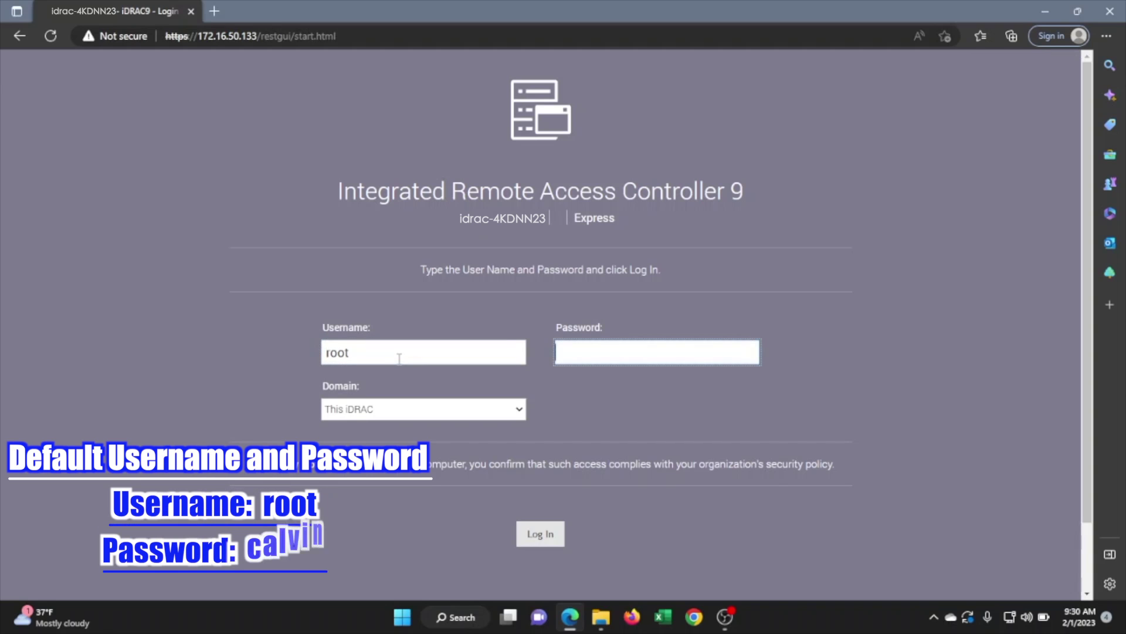
type("alvin")
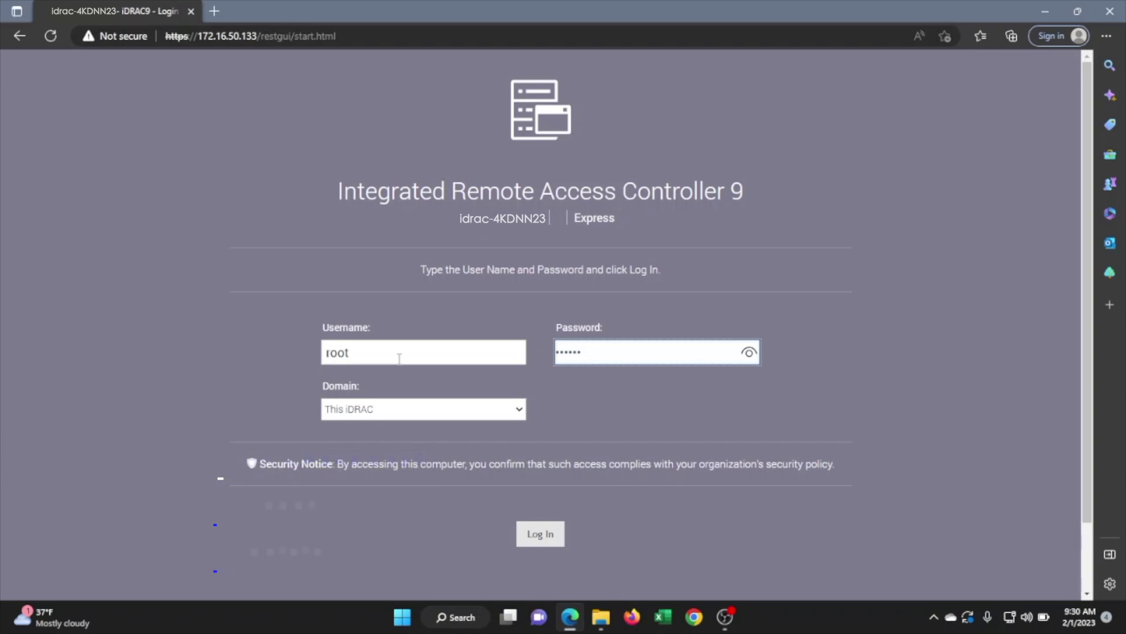
key("Return")
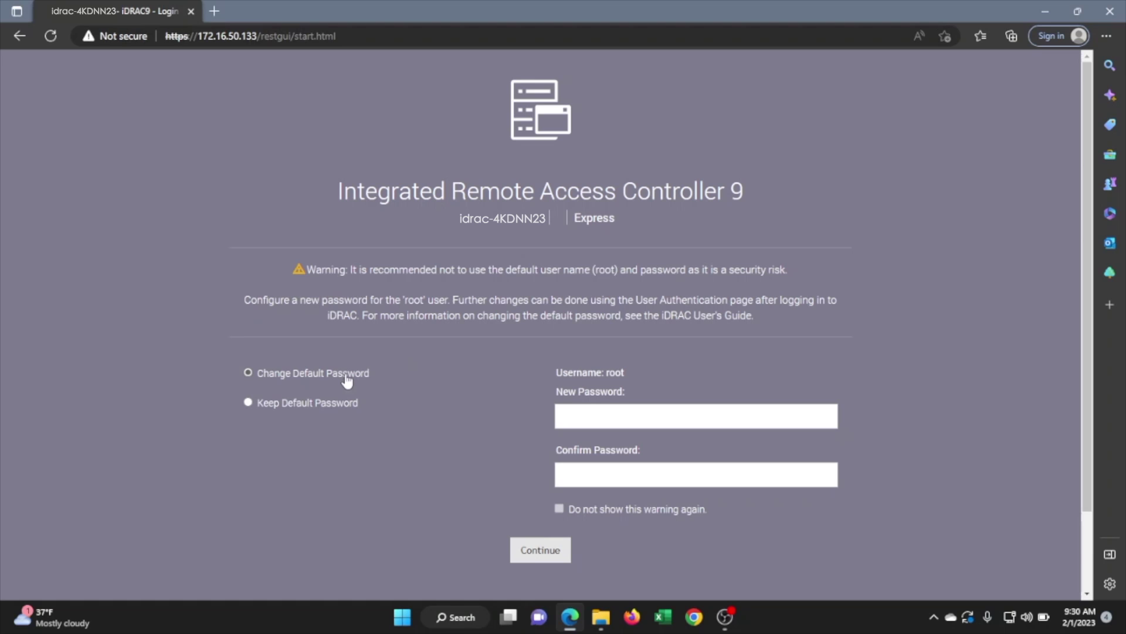
Keep the default password, continue to the Dashboard, and check the license shows Express.
left_click(321, 403)
left_click(519, 550)
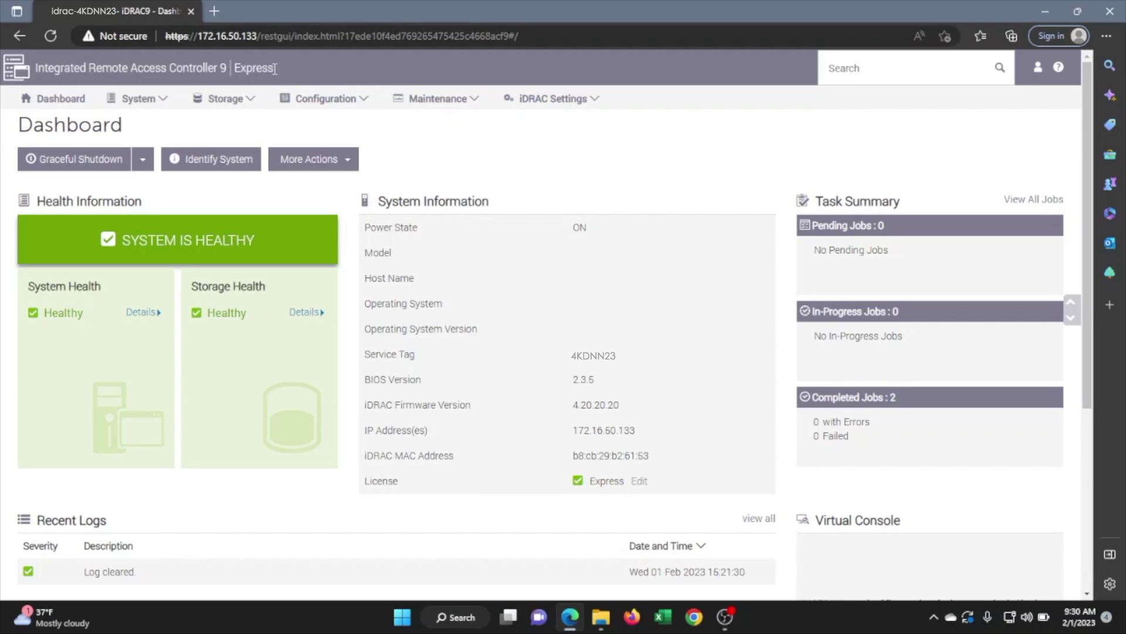
left_click_drag(272, 71, 235, 82)
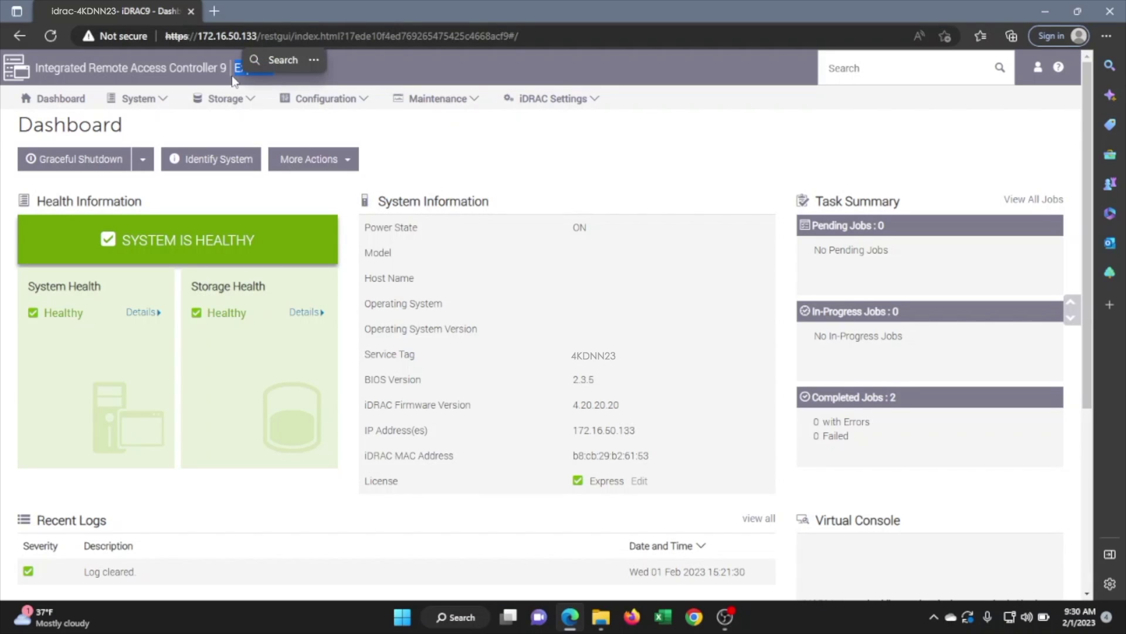
On the Configuration > Licenses page, choose Import from the license actions.
left_click(332, 143)
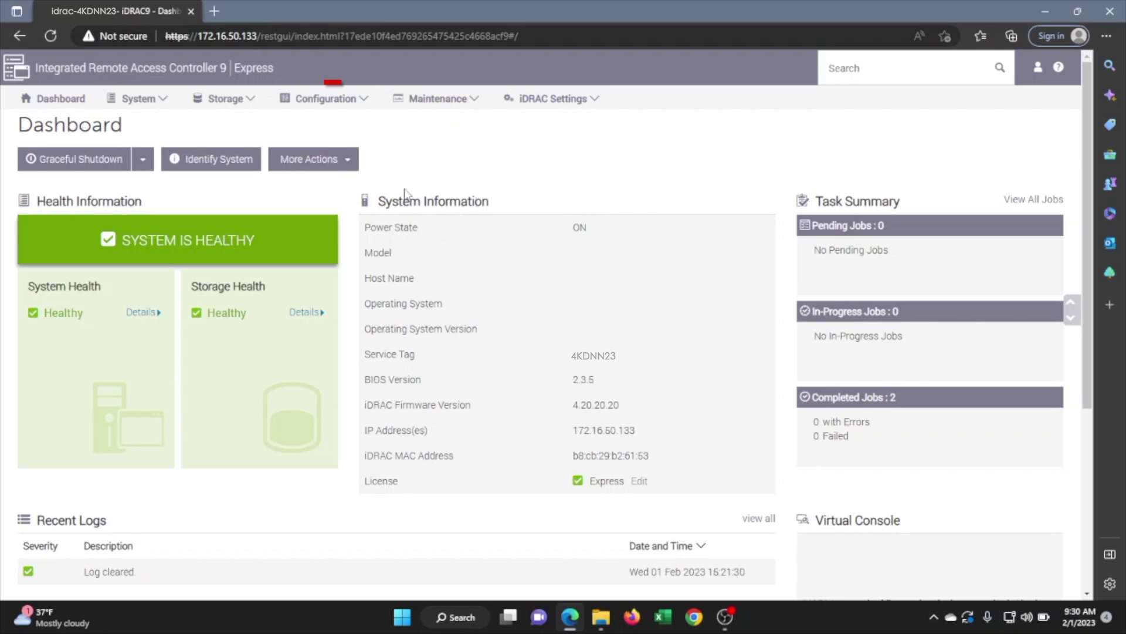
left_click(362, 101)
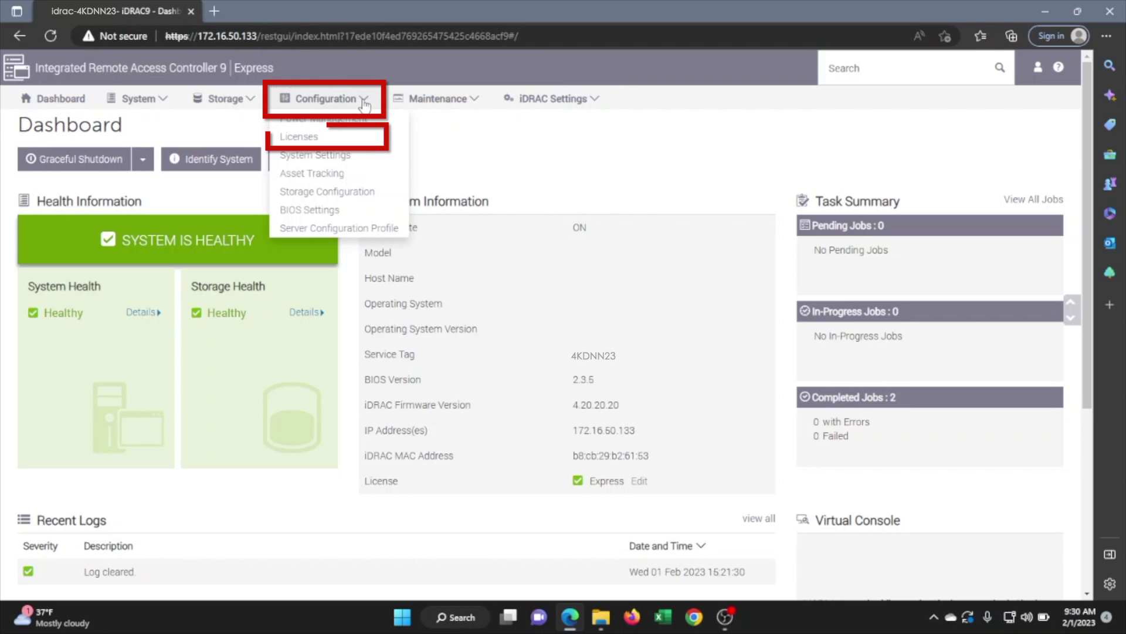
left_click(321, 138)
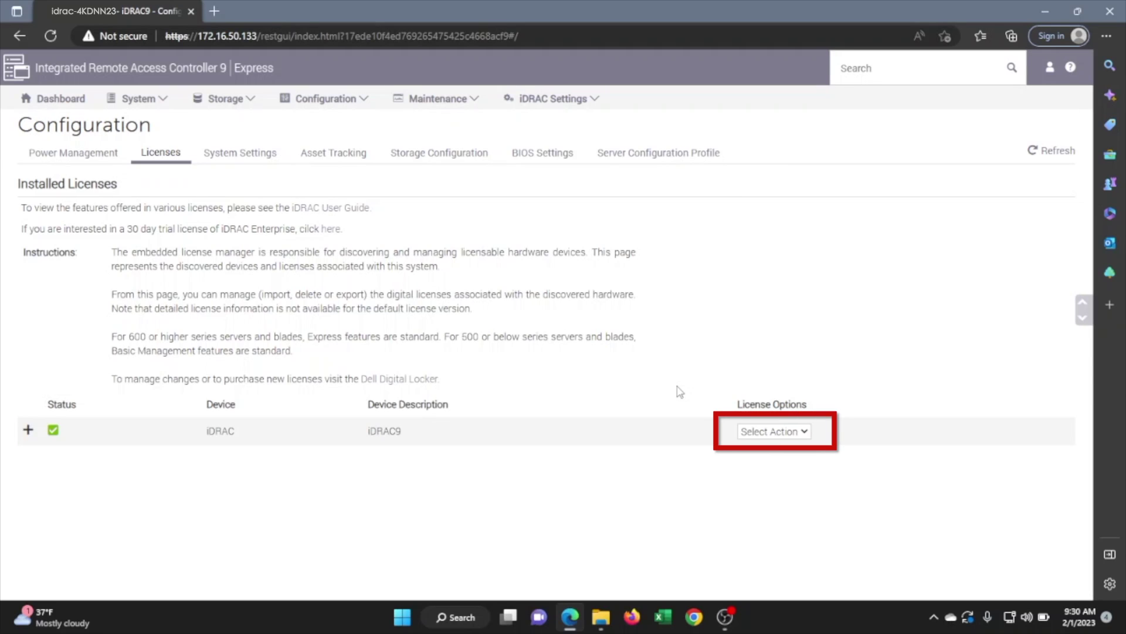
left_click(758, 435)
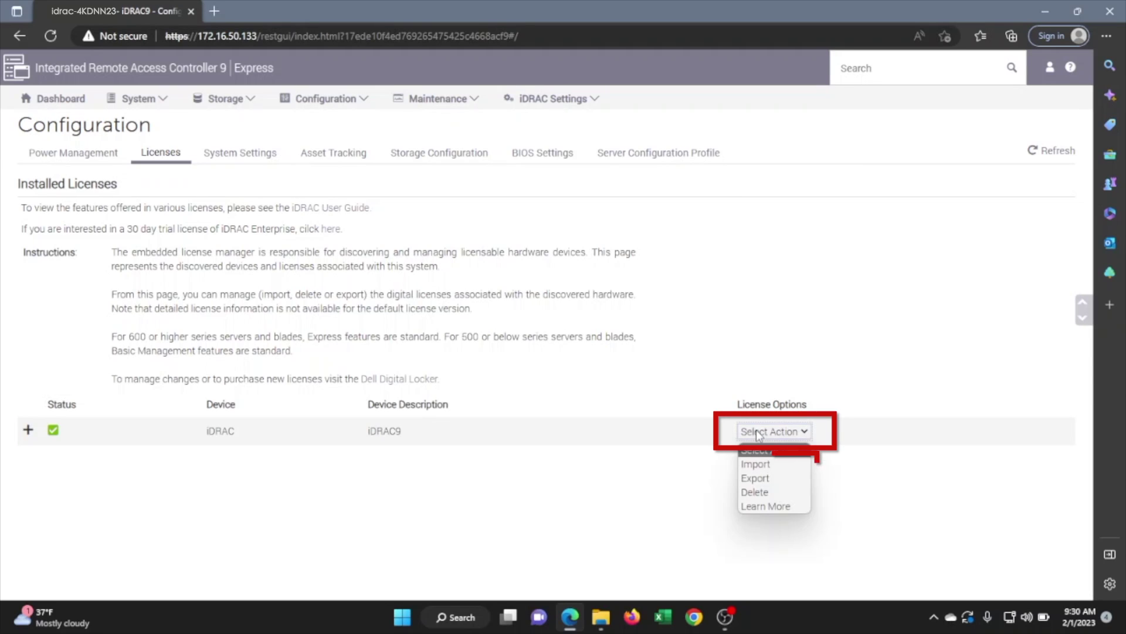
left_click(756, 468)
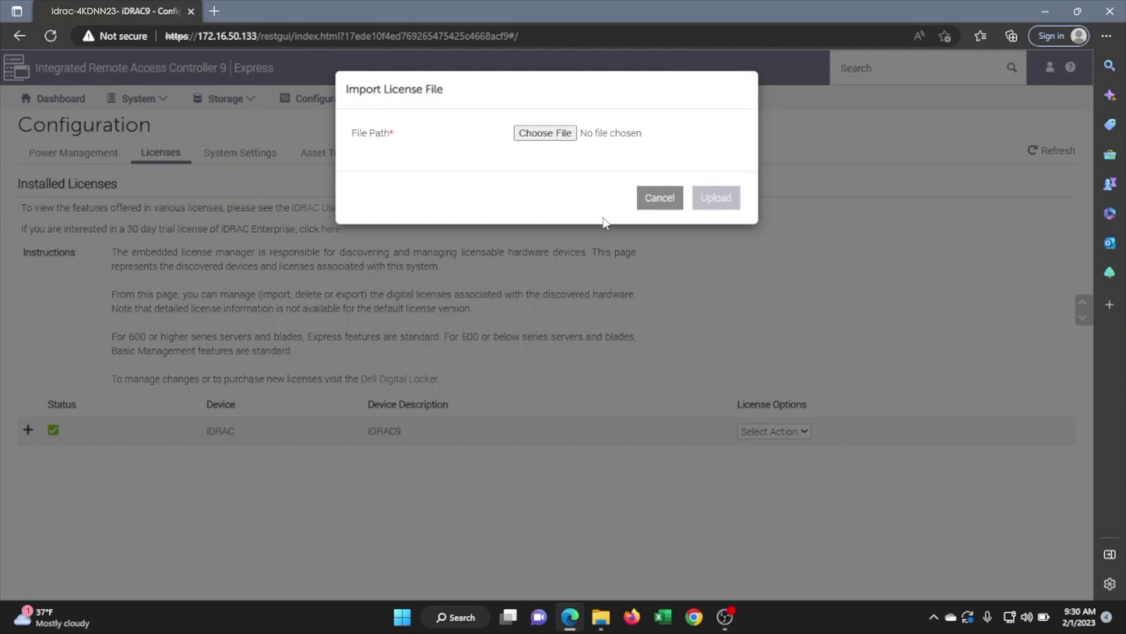
Upload the 4KDNN23-idrac9enterprise-license file from drive D: and acknowledge the success.
left_click(564, 134)
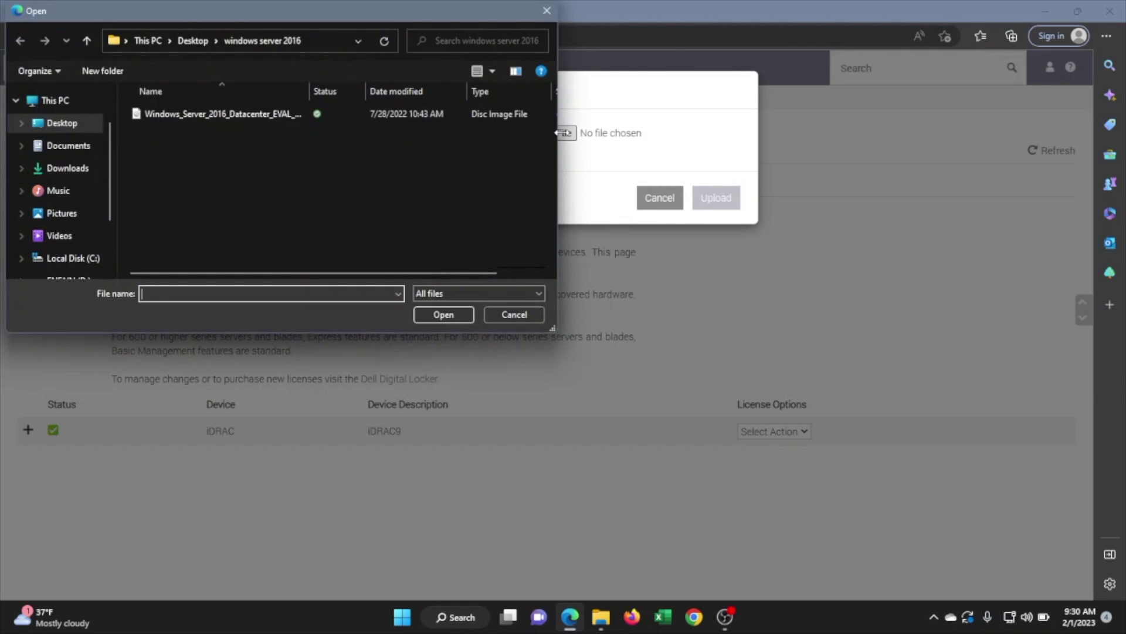
left_click(68, 276)
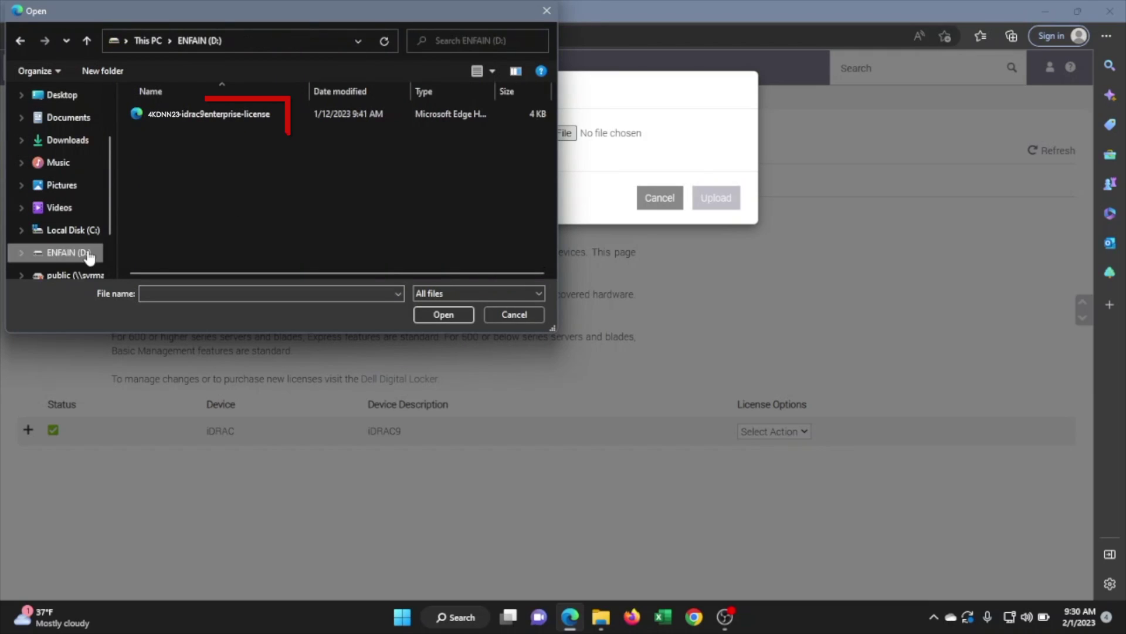
left_click(188, 111)
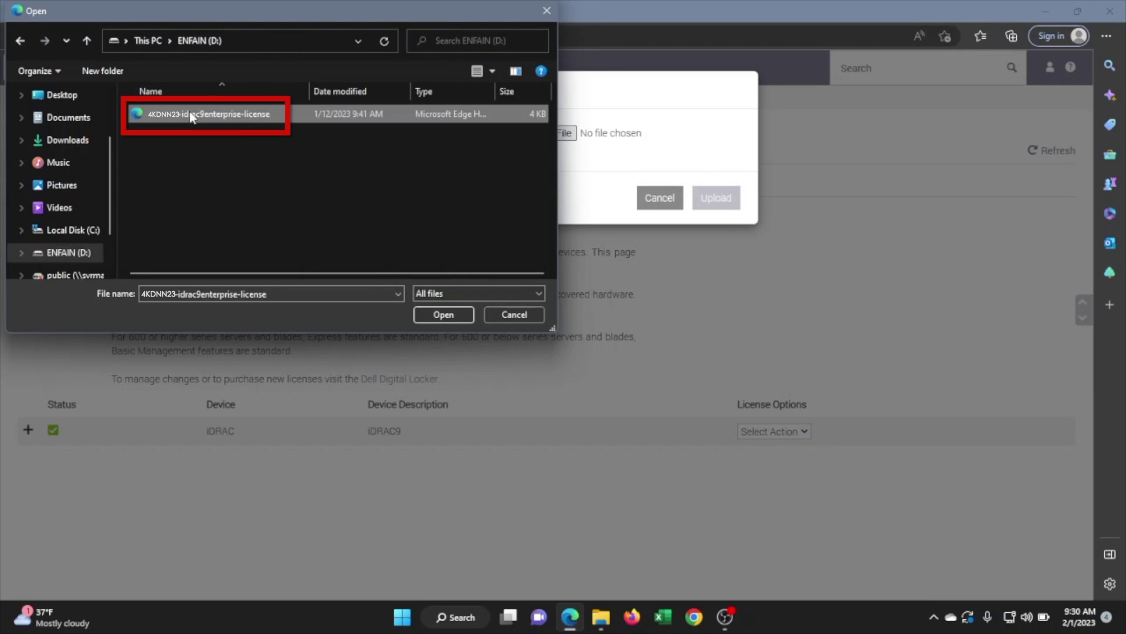
left_click(444, 314)
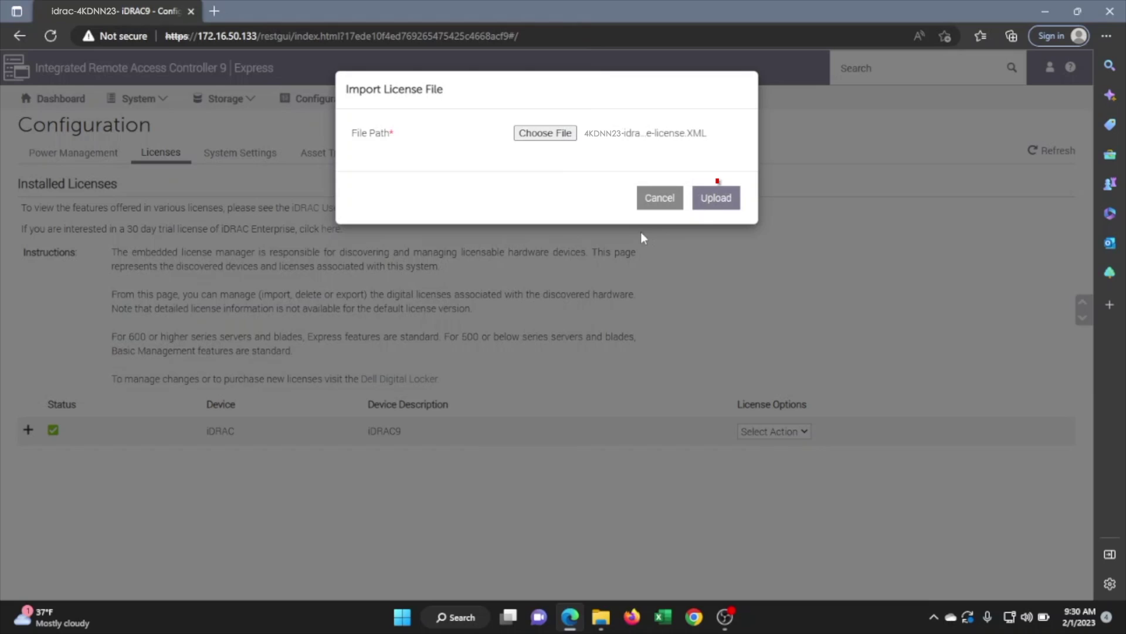
left_click(716, 206)
left_click(727, 174)
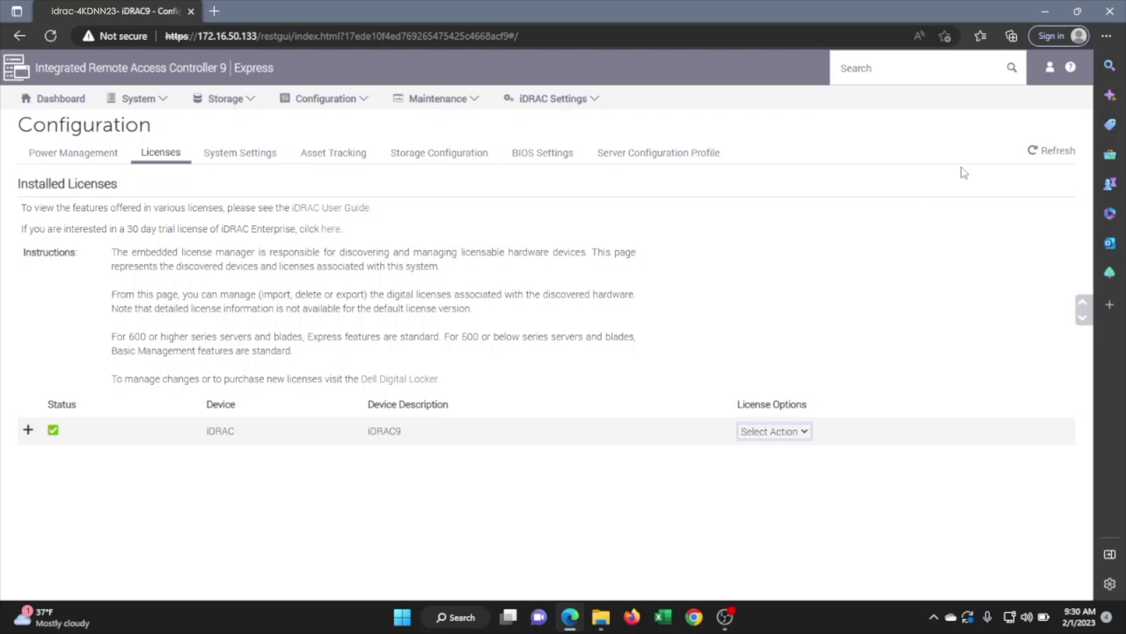
Log out, sign back in as root, and confirm the Dashboard License reads Enterprise.
left_click(1051, 69)
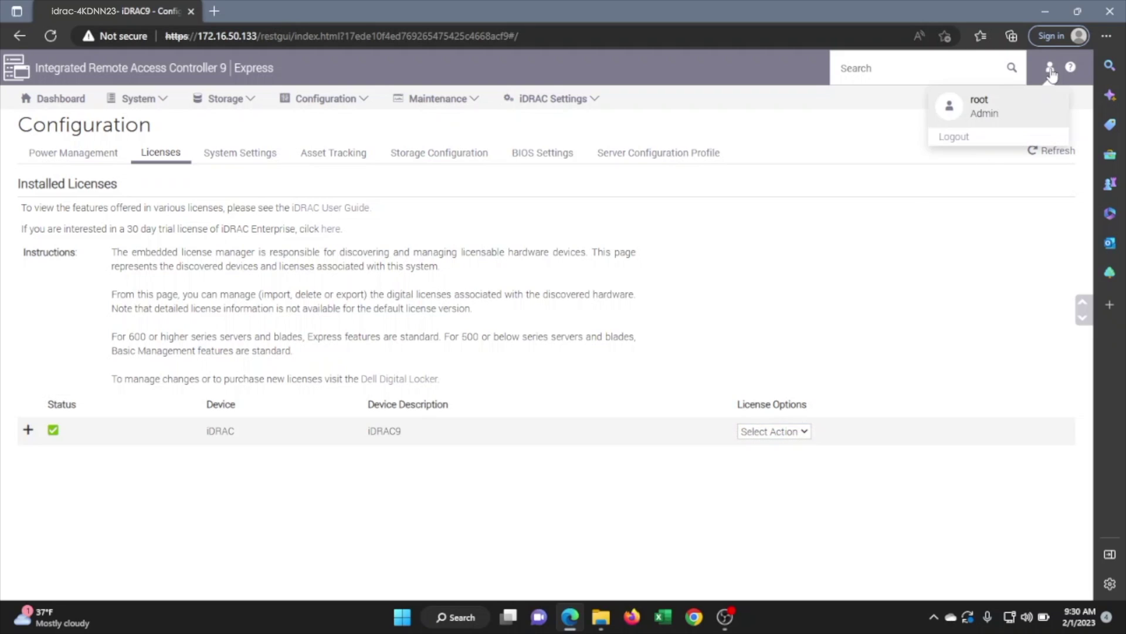
left_click(963, 138)
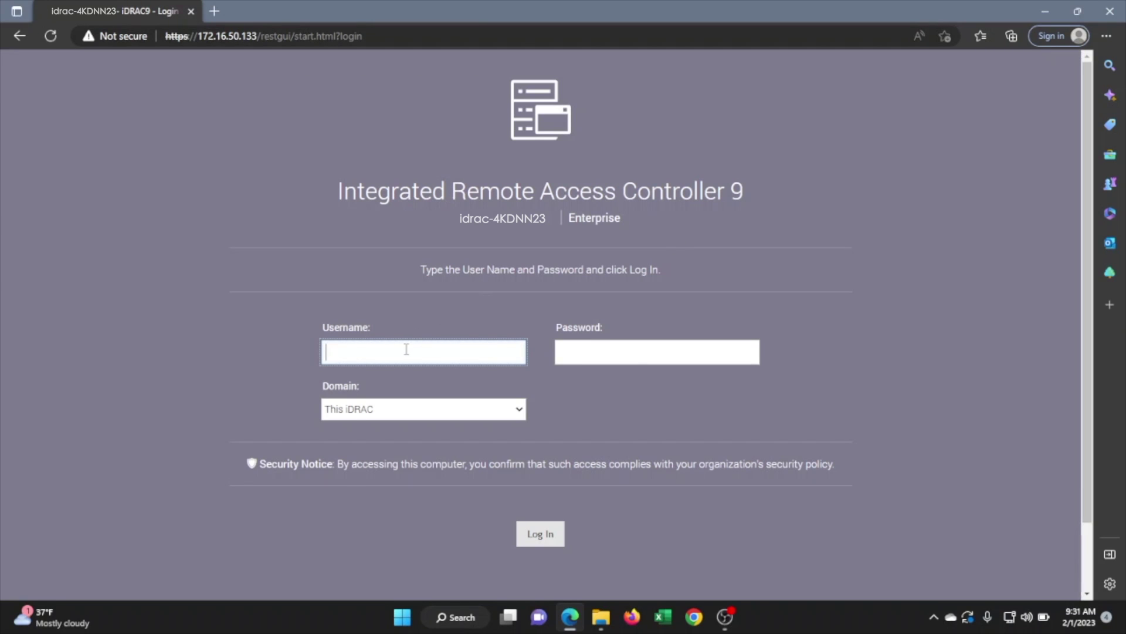
type("root")
key("Tab")
type("calvin")
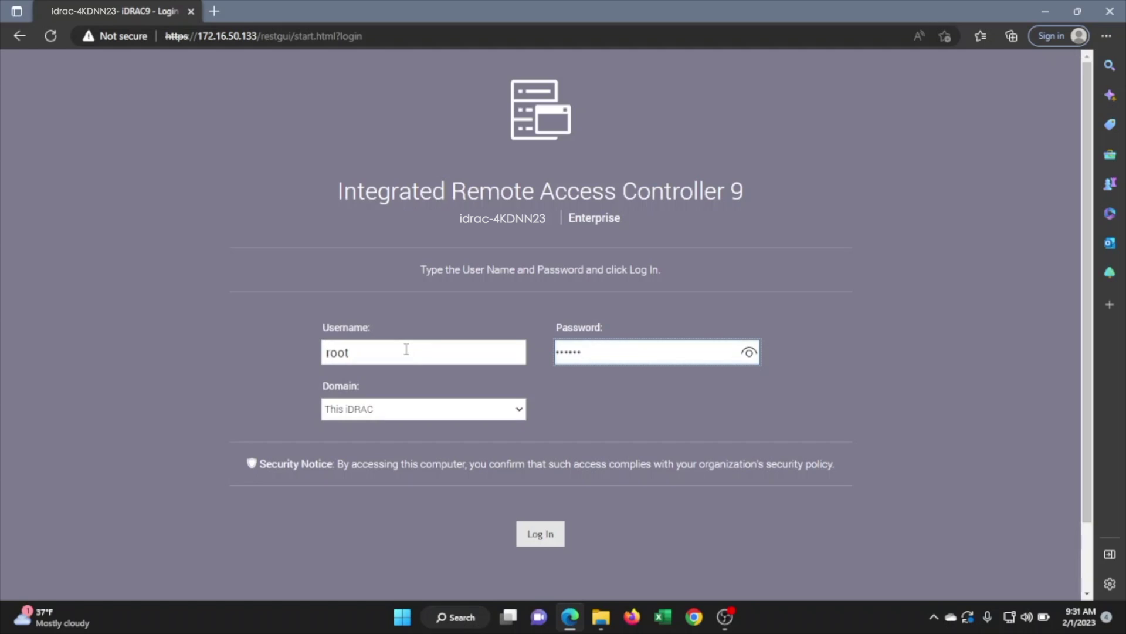
key("Return")
left_click(517, 550)
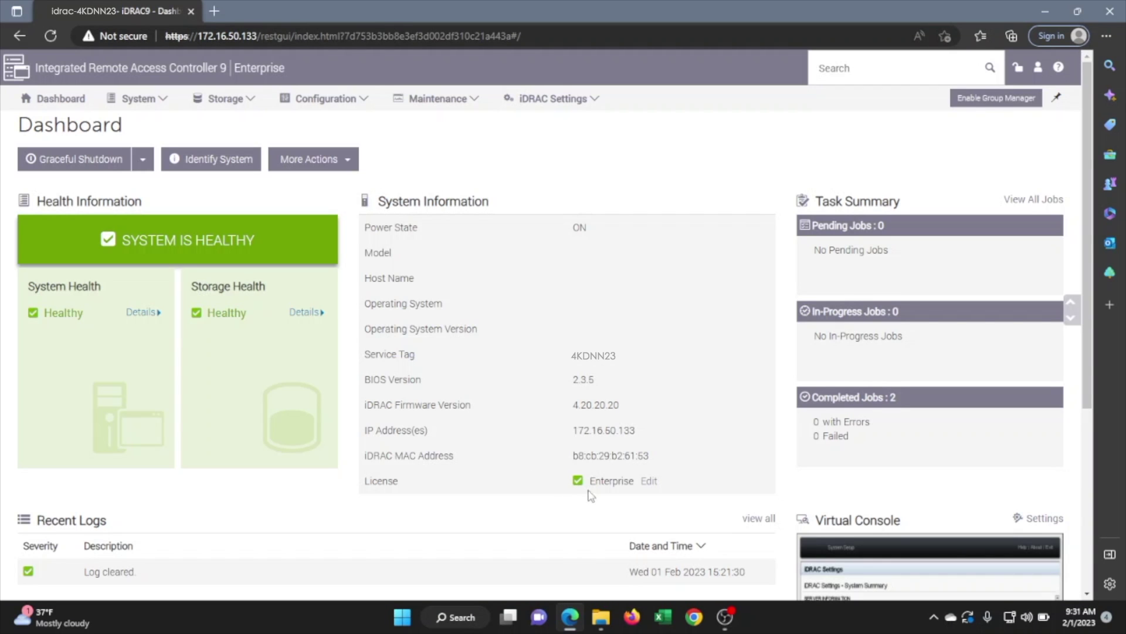
left_click_drag(589, 484, 645, 483)
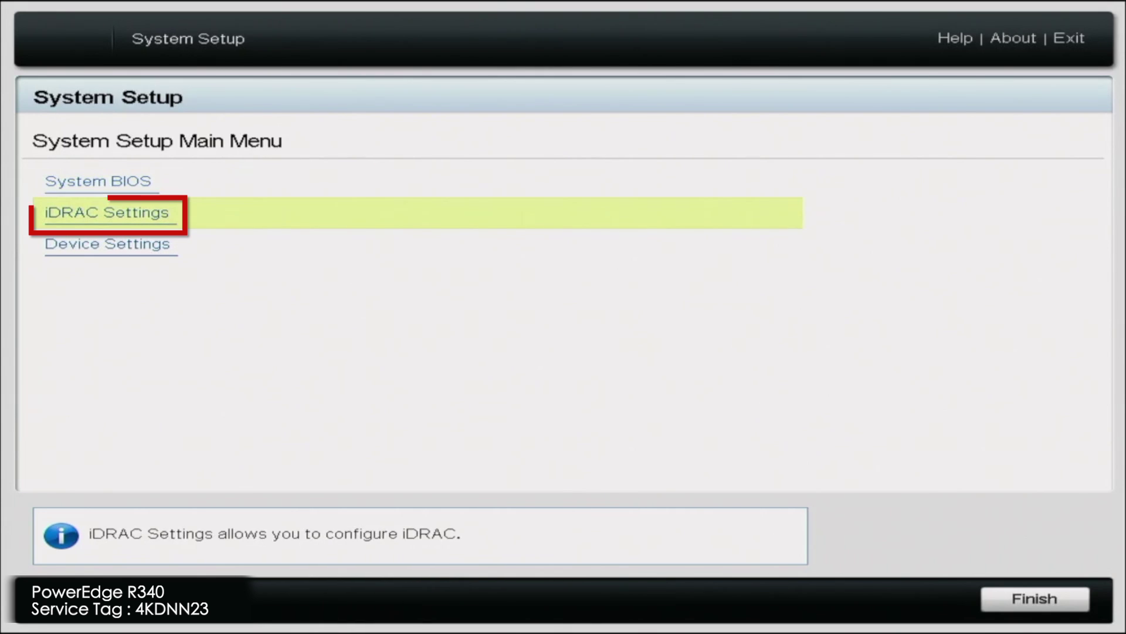
View the iDRAC System Summary showing License Enterprise and DHCP Enabled Yes.
key("Return")
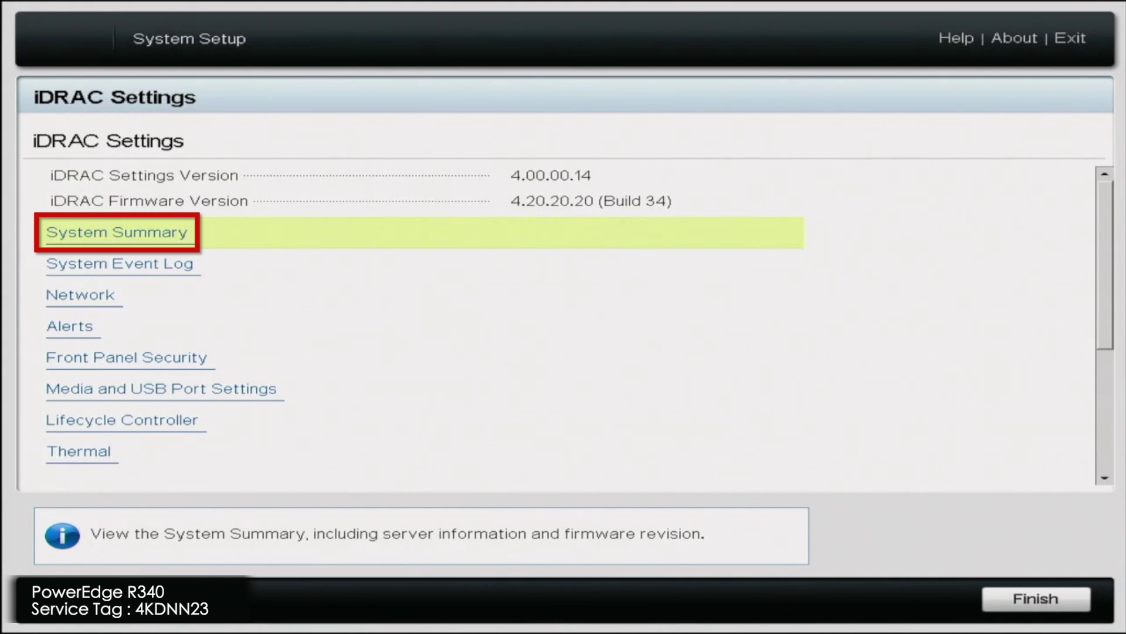
key("Return")
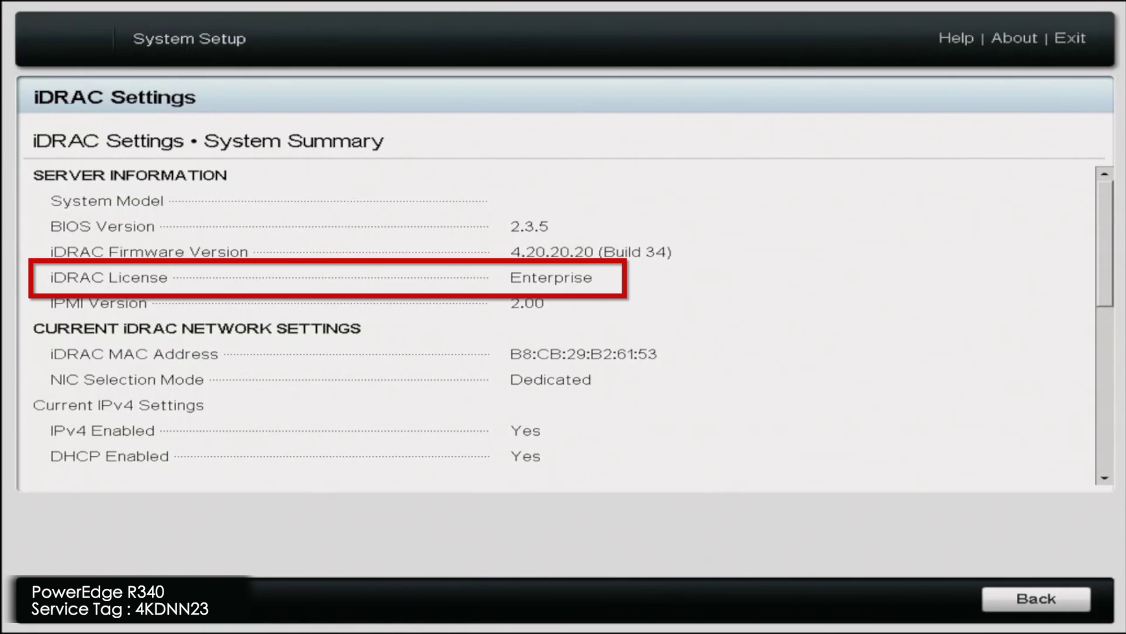